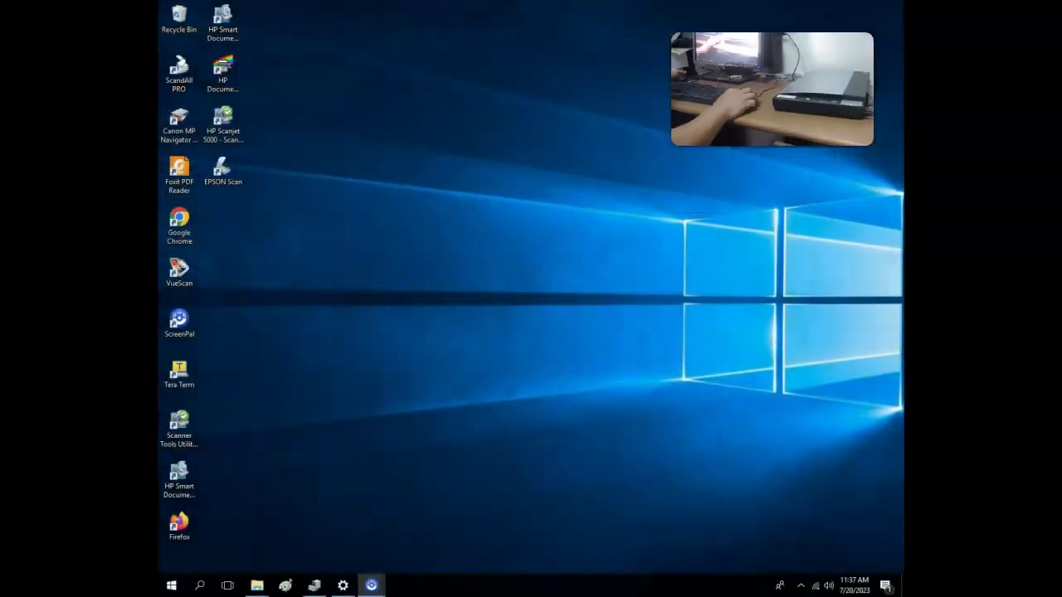
Launch EPSON Scan and keep Professional Mode
double_click(239, 180)
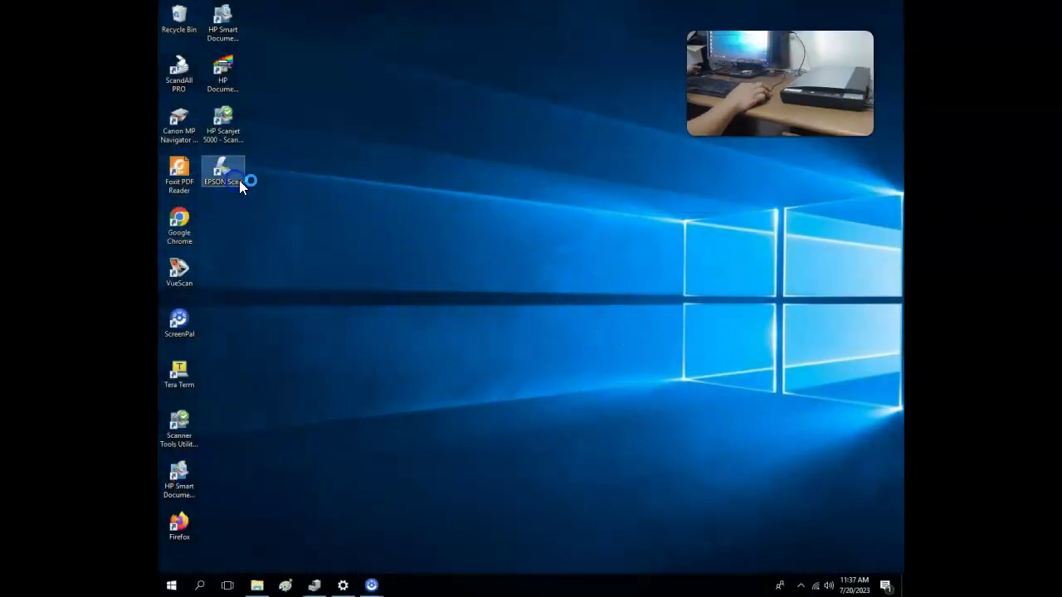
click(700, 320)
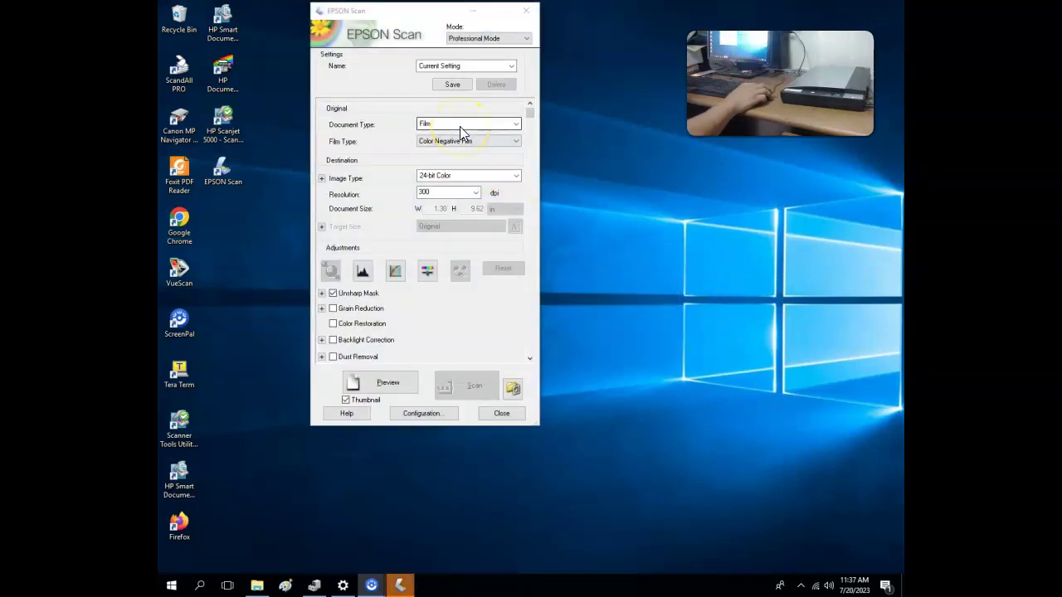
click(525, 38)
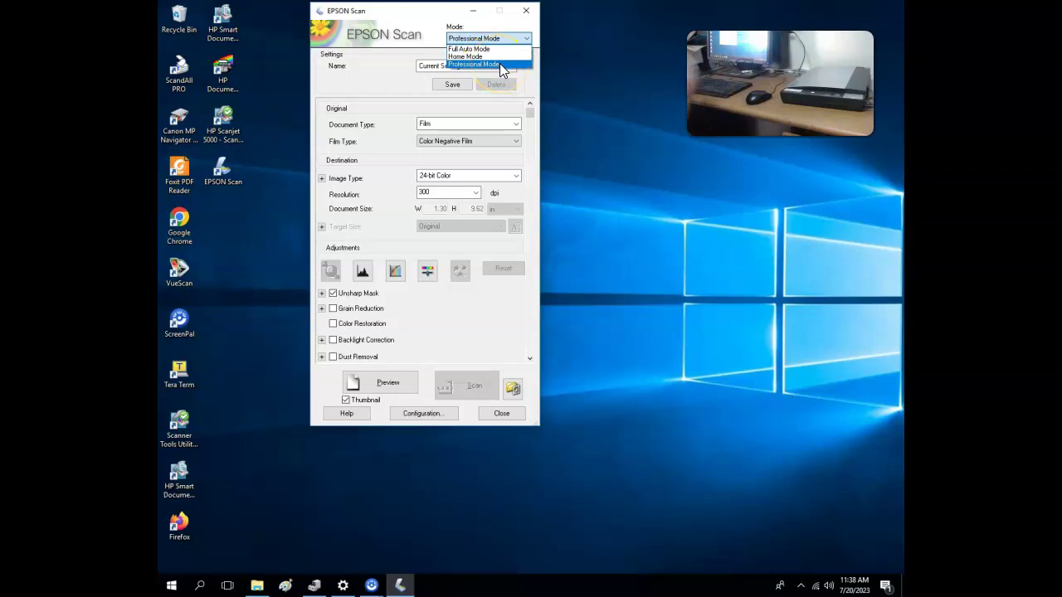
click(499, 63)
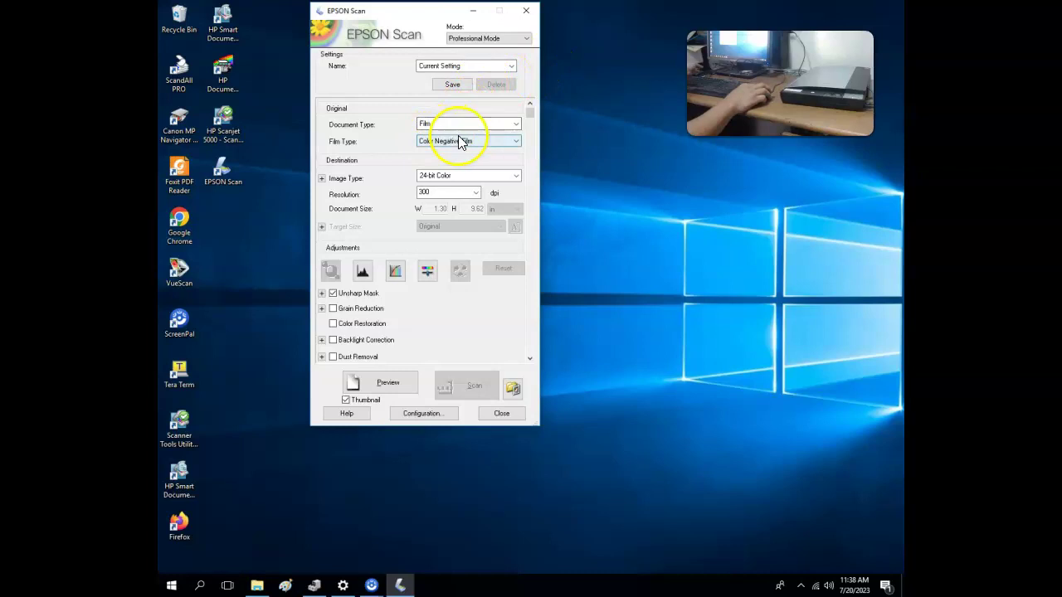
Set Document Type to Reflective, source to Document Table, and Auto Exposure to Document
click(507, 124)
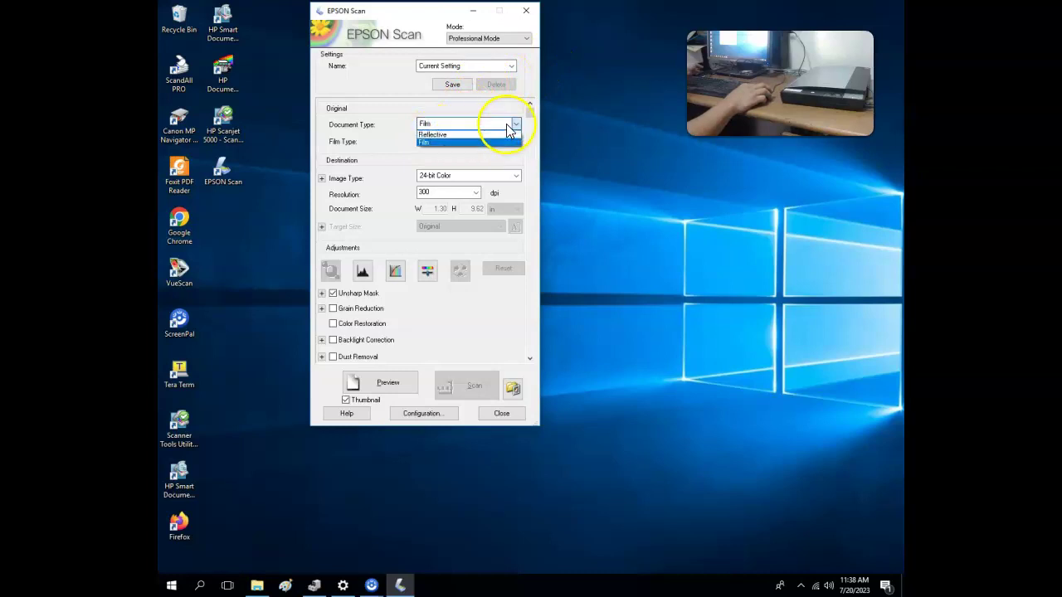
click(463, 135)
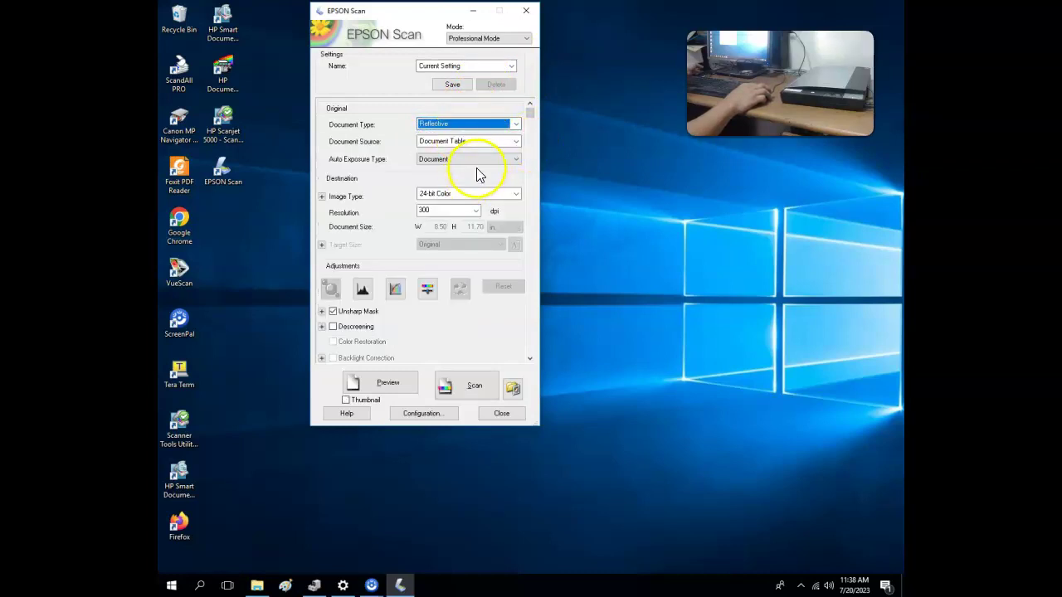
click(515, 142)
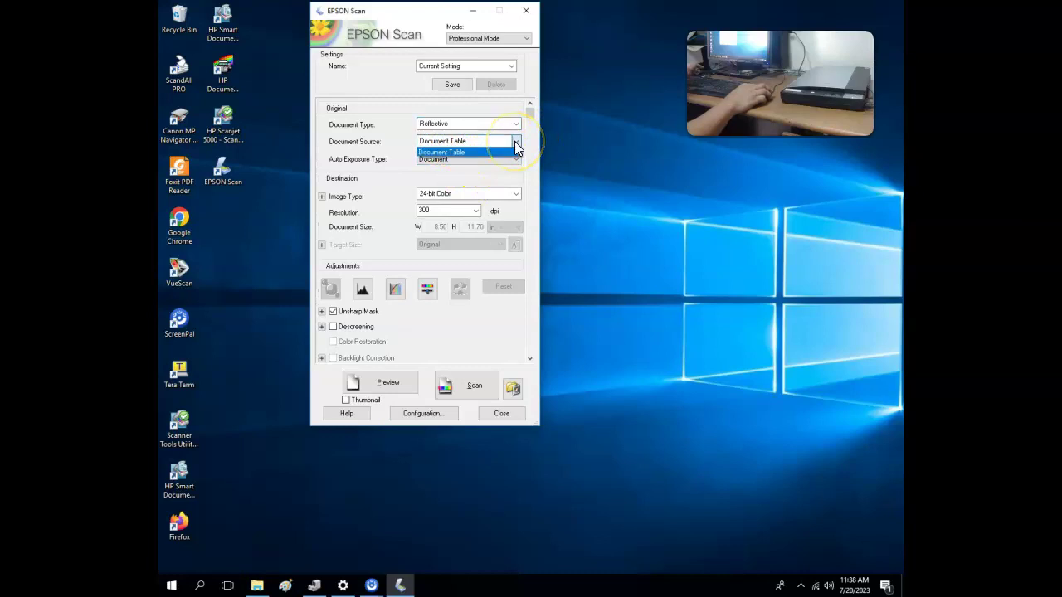
click(496, 152)
click(487, 159)
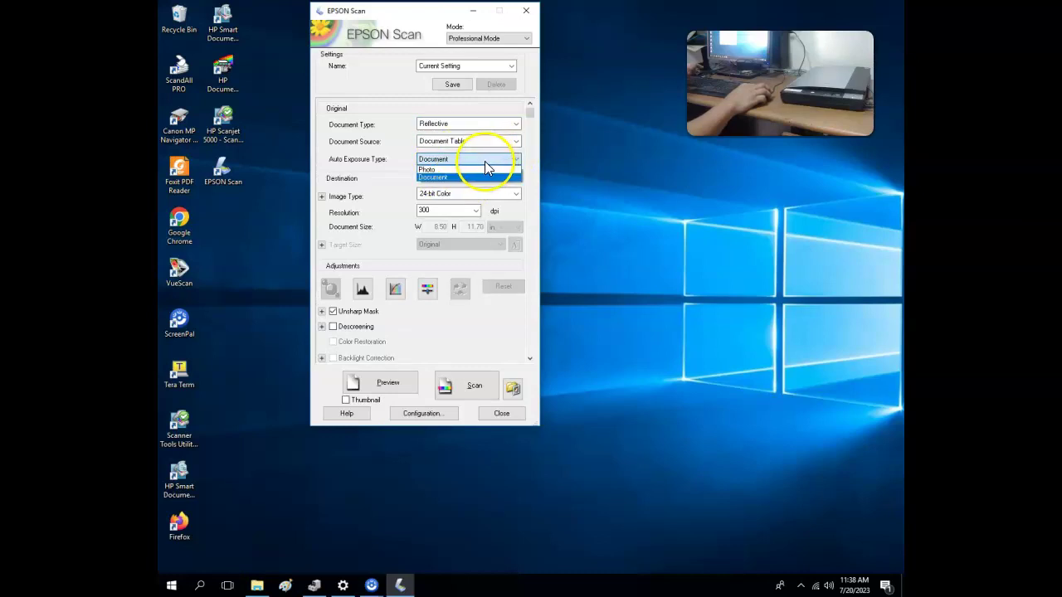
click(462, 177)
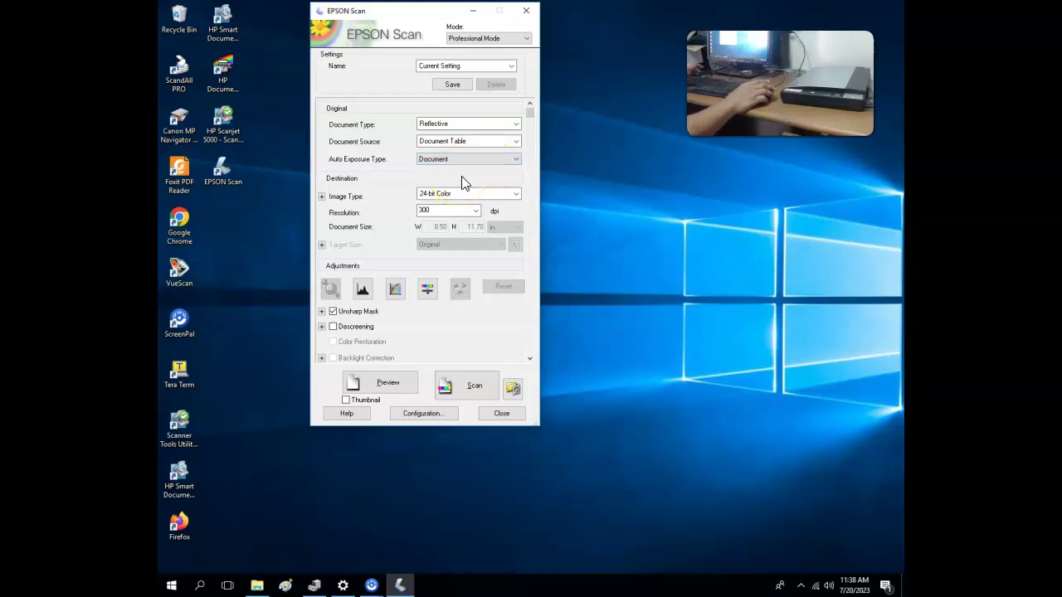
Keep 24-bit Color as the image type and run a preview scan of the test page
click(481, 194)
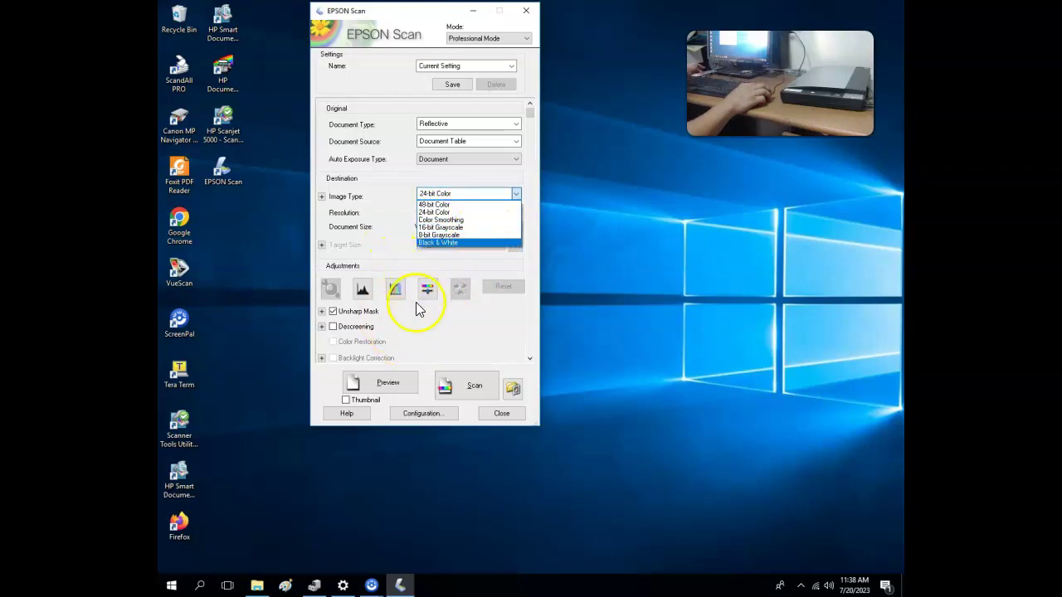
click(403, 386)
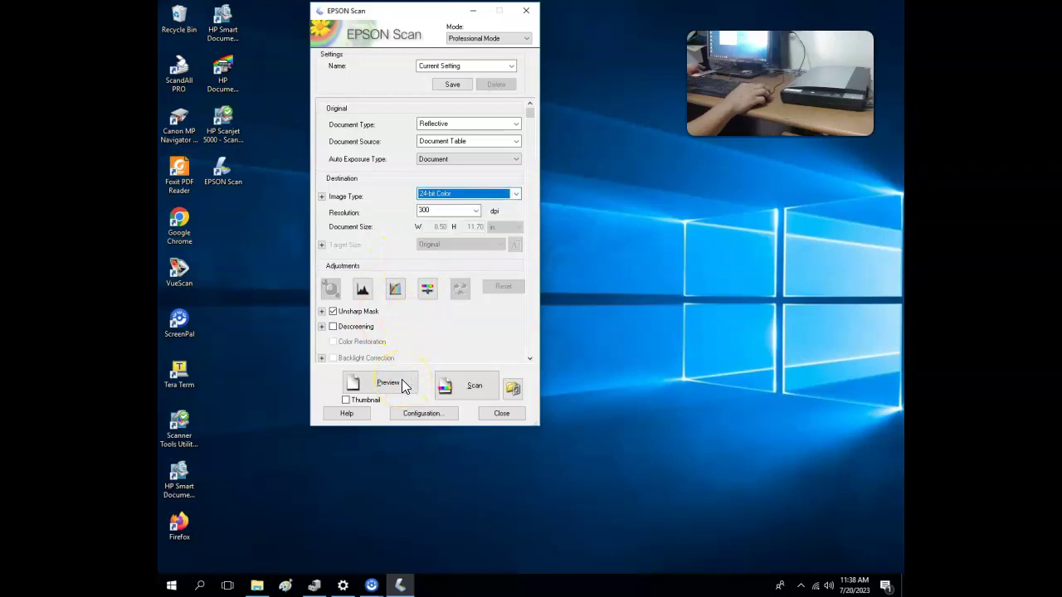
click(389, 384)
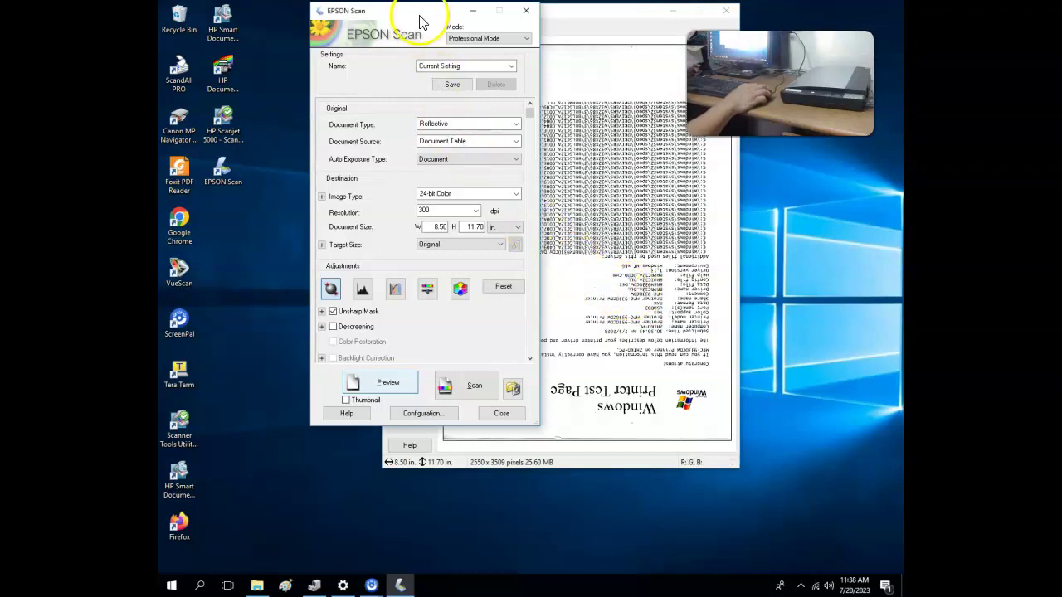
Move the settings window left, place the Preview window beside it, then bring settings forward
drag(421, 18, 289, 17)
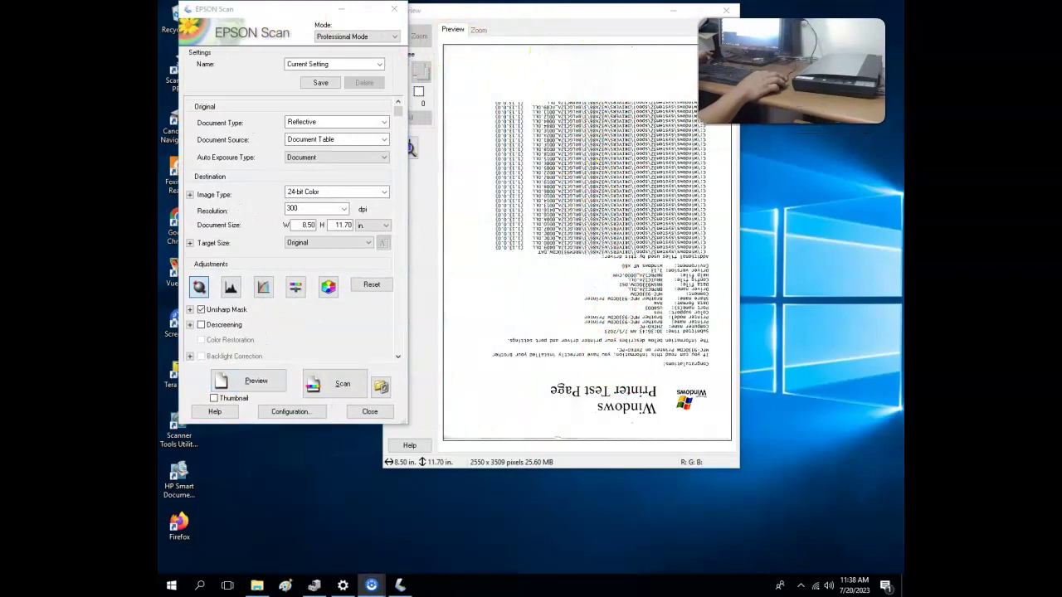
click(595, 17)
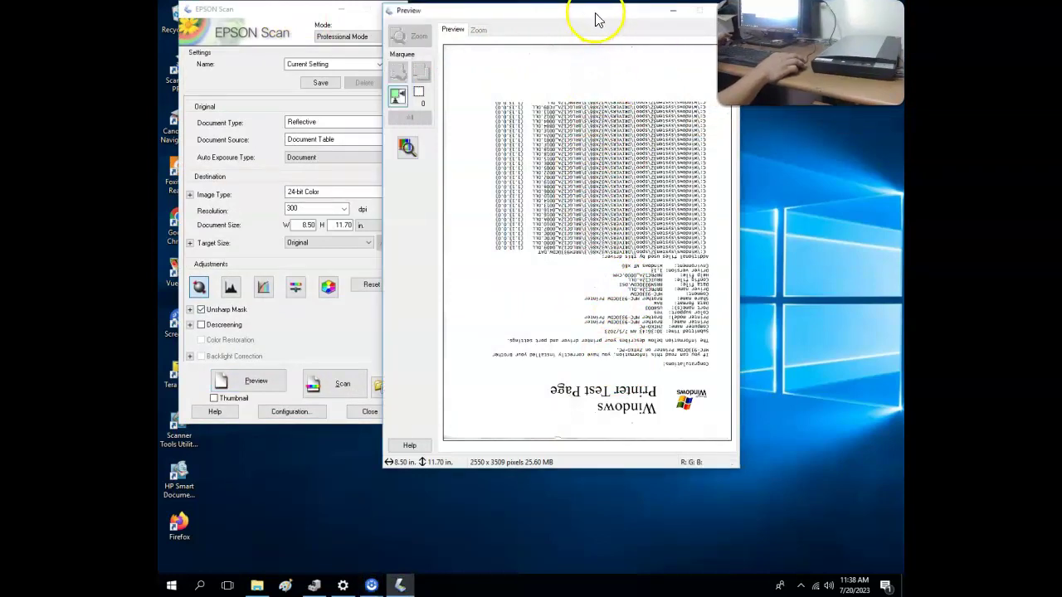
drag(598, 18, 543, 30)
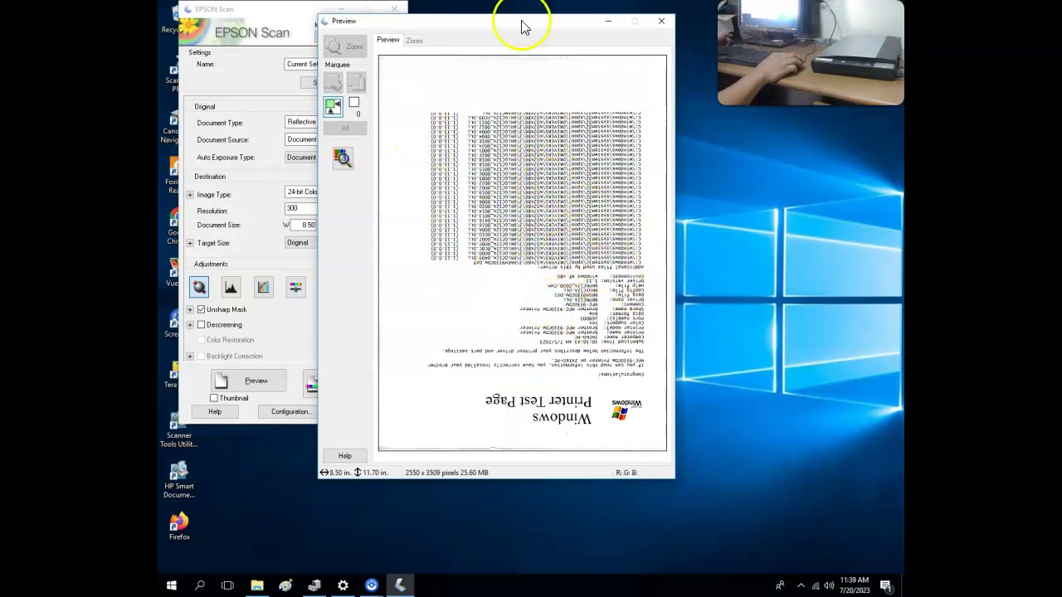
click(277, 9)
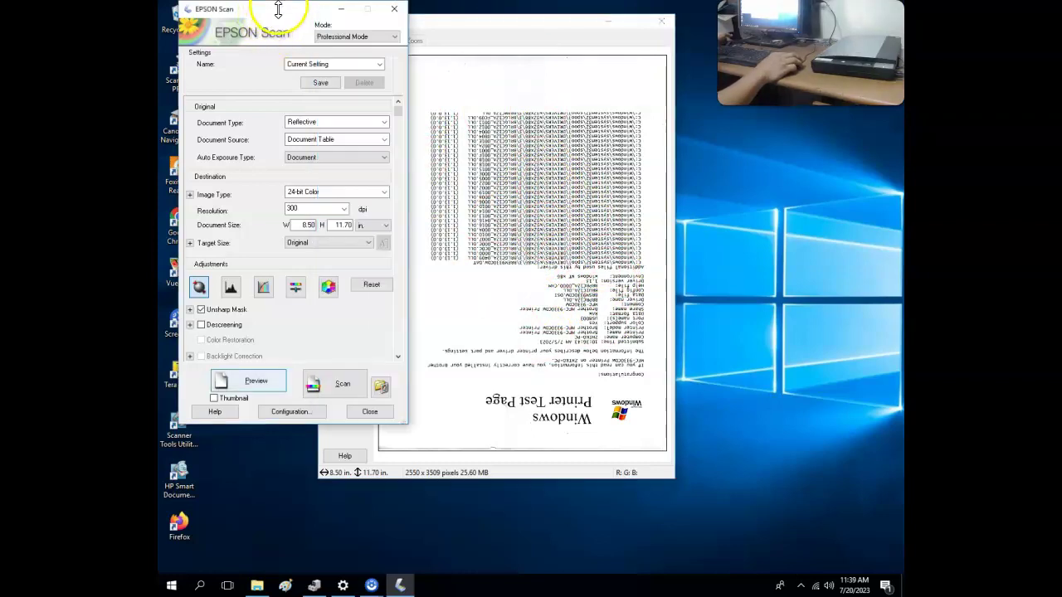
Scan the test page as a PDF to the Desktop with file prefix '123ARI'
click(344, 390)
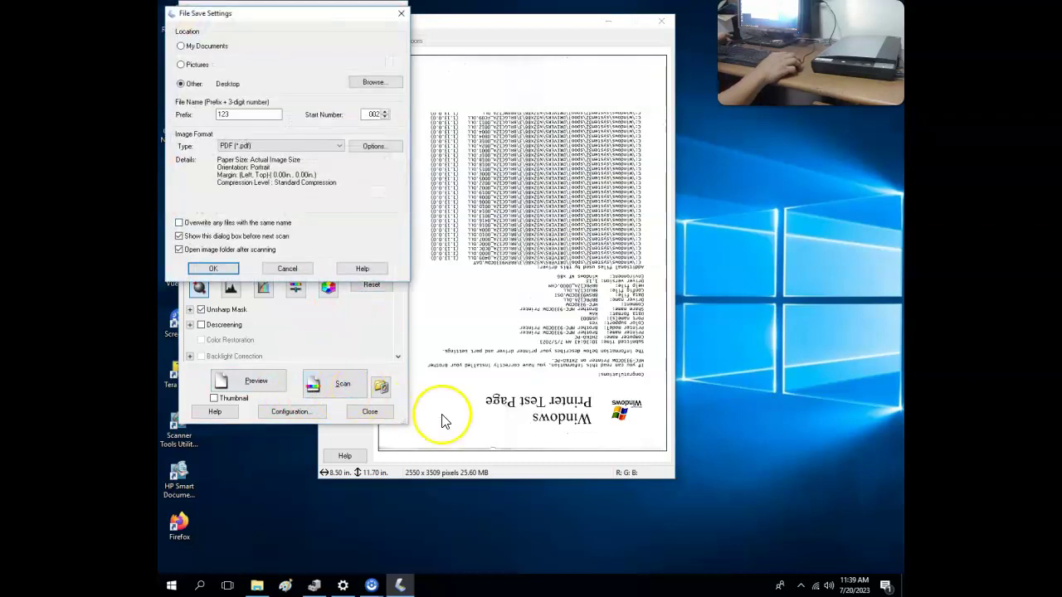
text(123)
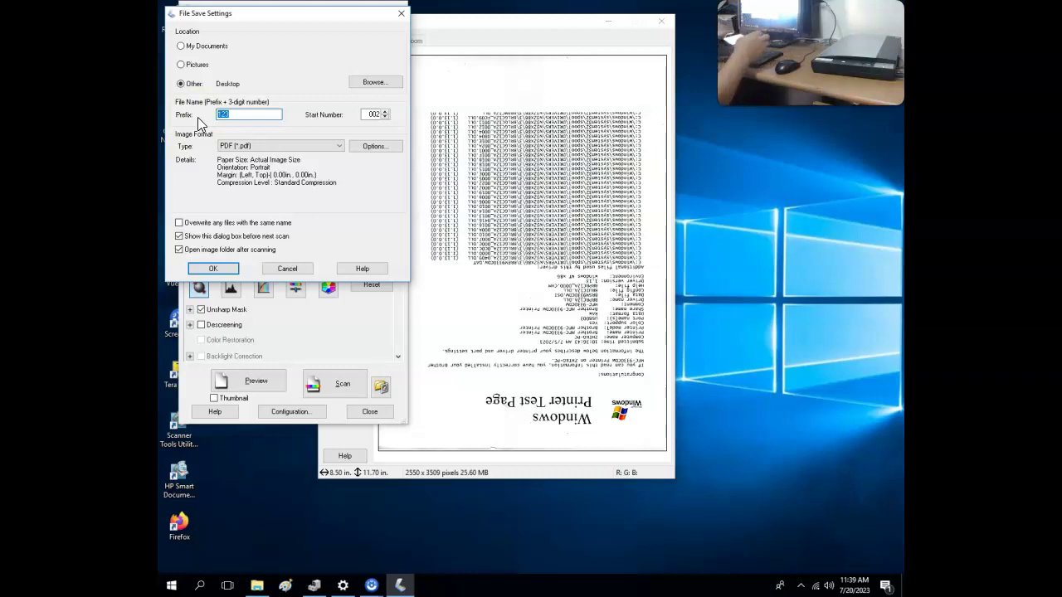
text(ARI SETIADI)
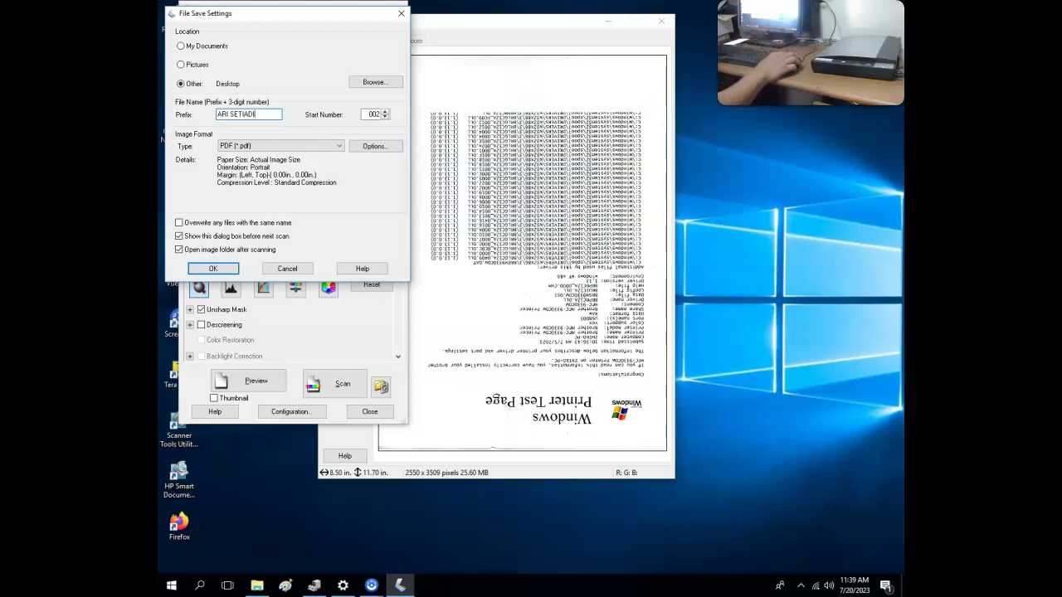
click(337, 149)
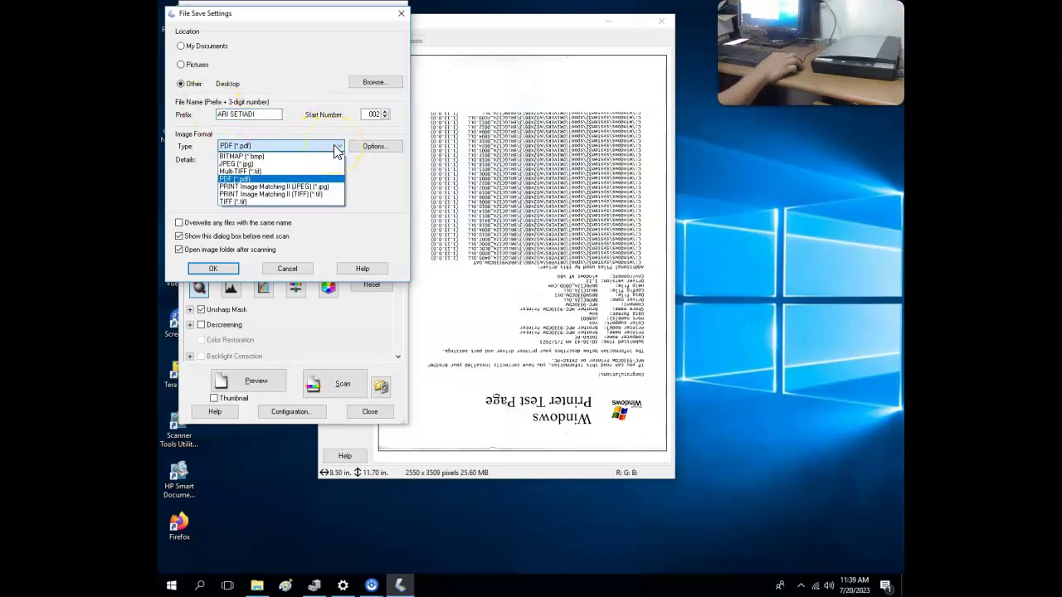
click(299, 179)
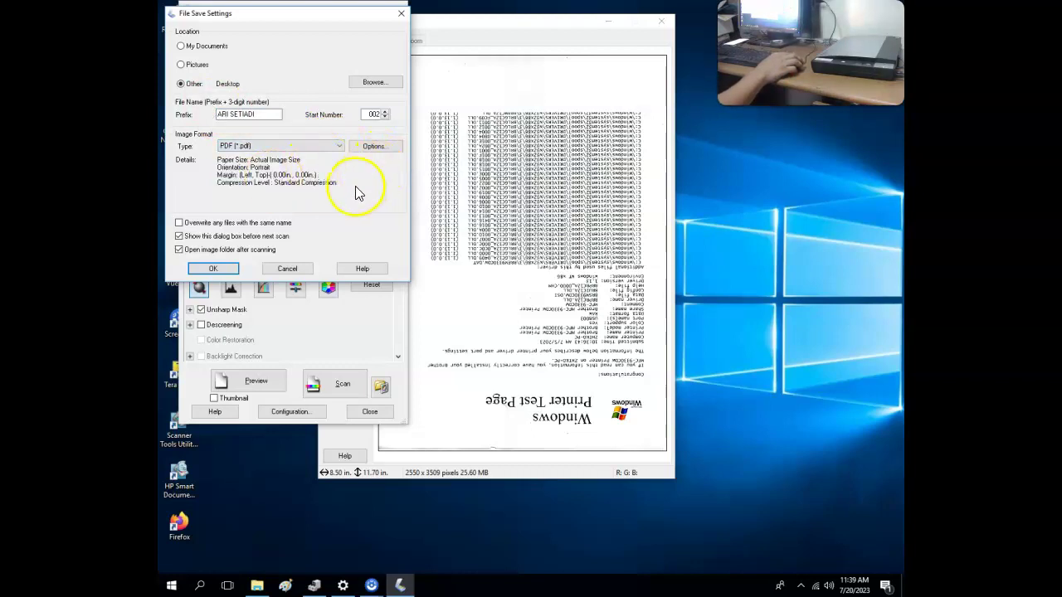
click(225, 270)
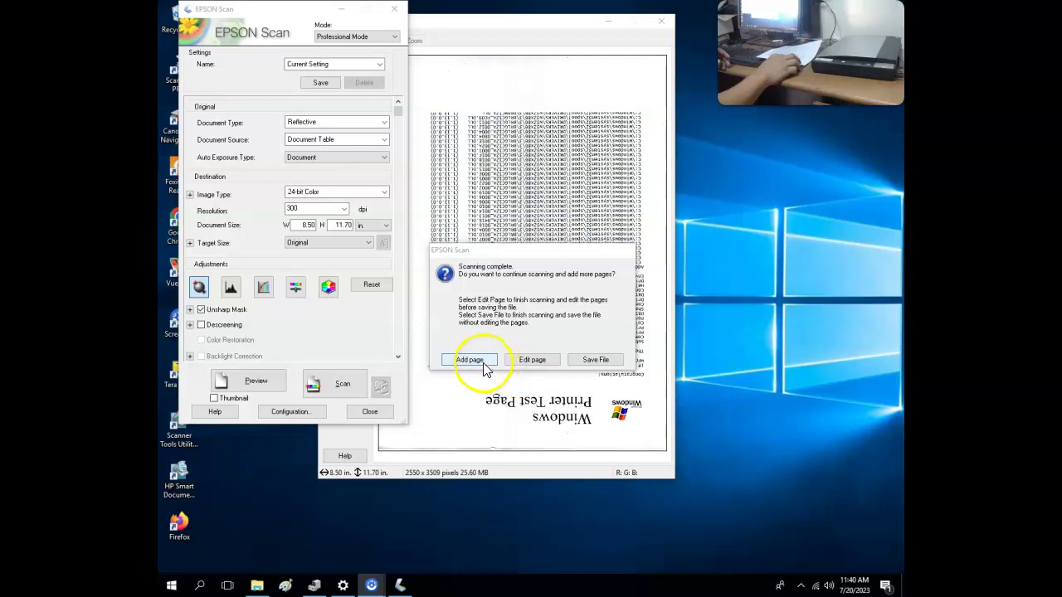
Add a second page and scan the leaflet into the same file
click(479, 362)
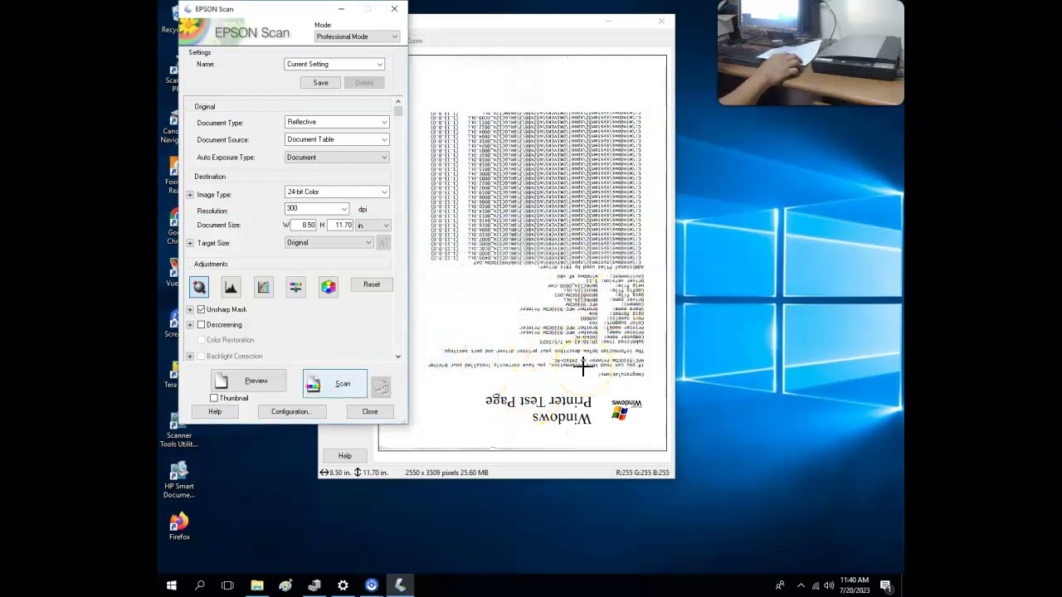
click(349, 386)
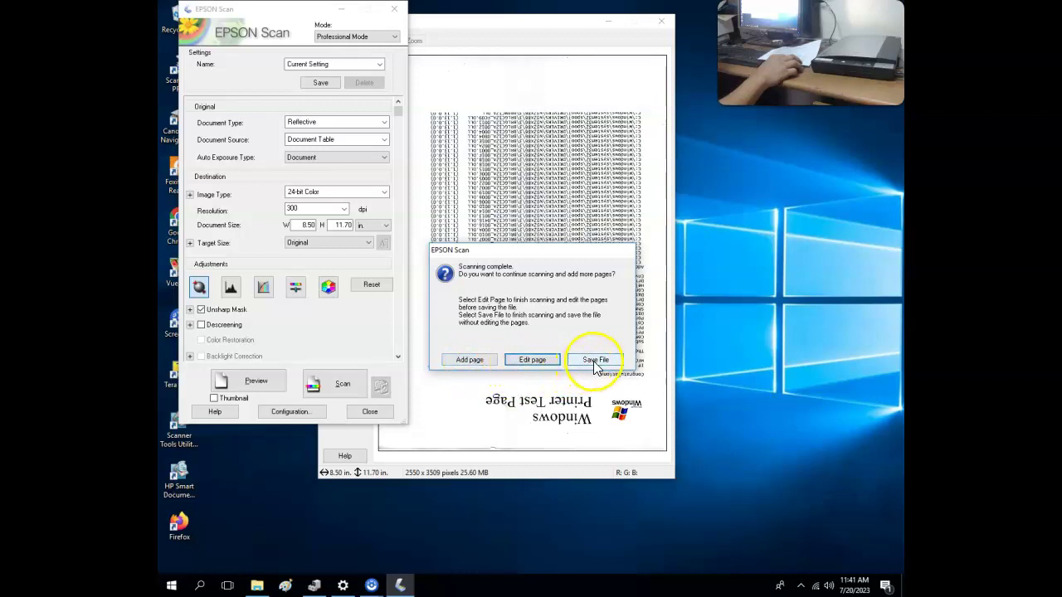
click(349, 224)
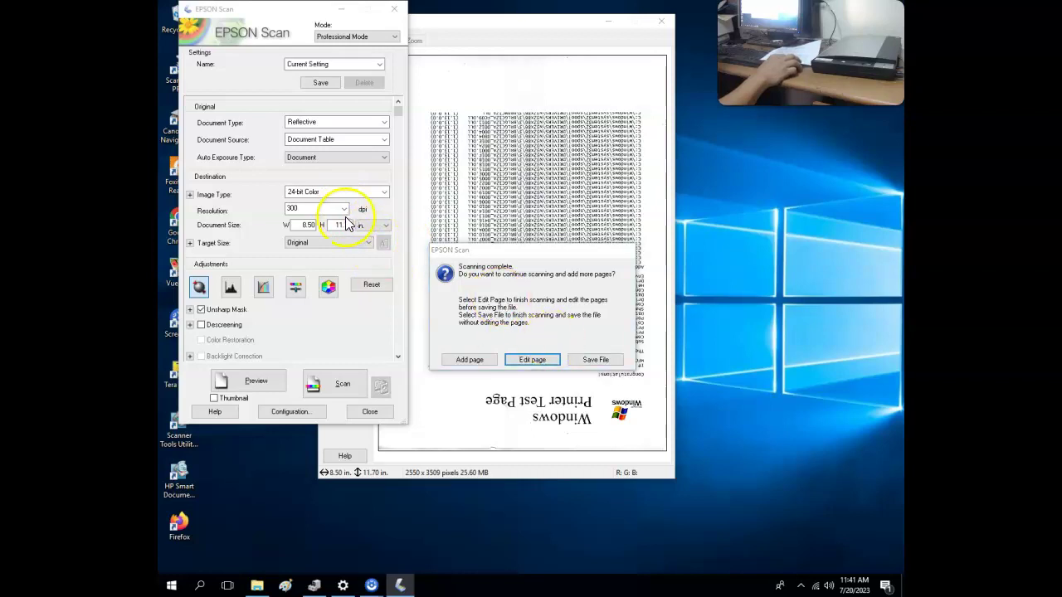
Save both scanned pages as a single PDF file
click(595, 359)
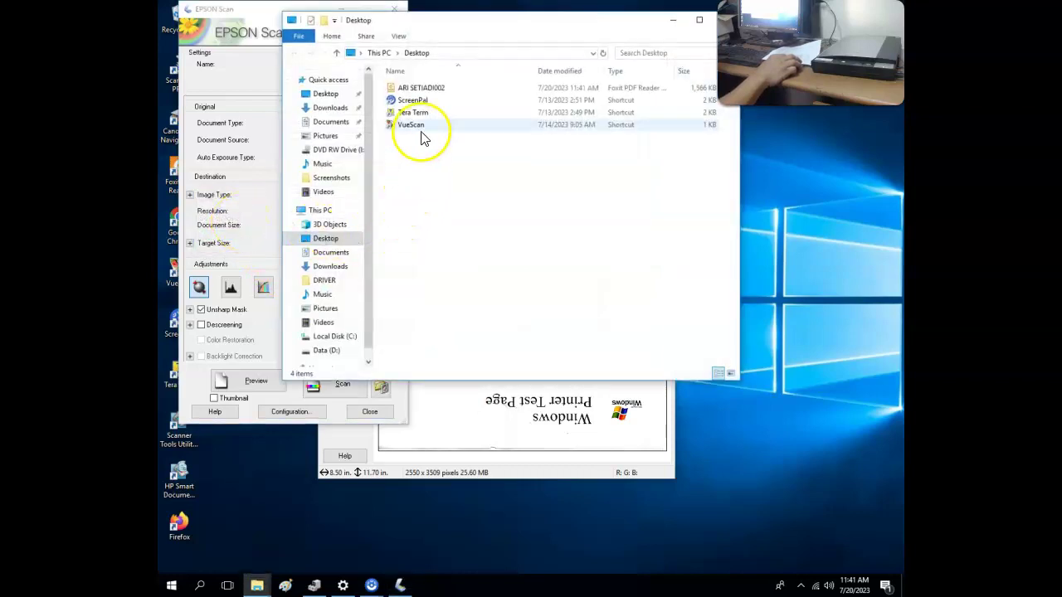
Open the scanned PDF in Foxit and scroll through the test page and leaflet
double_click(423, 88)
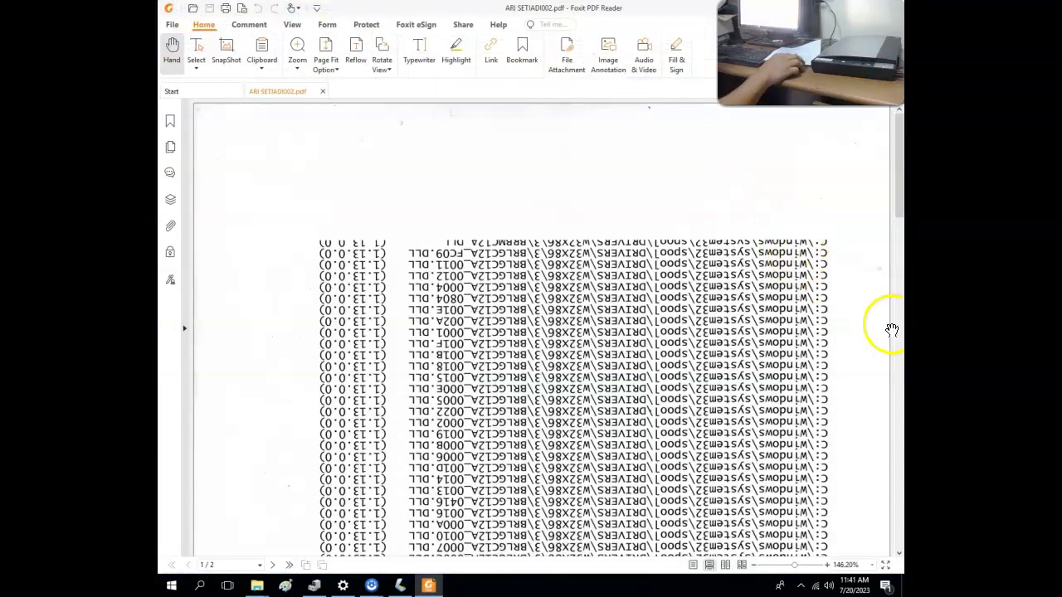
scroll(789, 343, down, 10)
scroll(777, 355, down, 5)
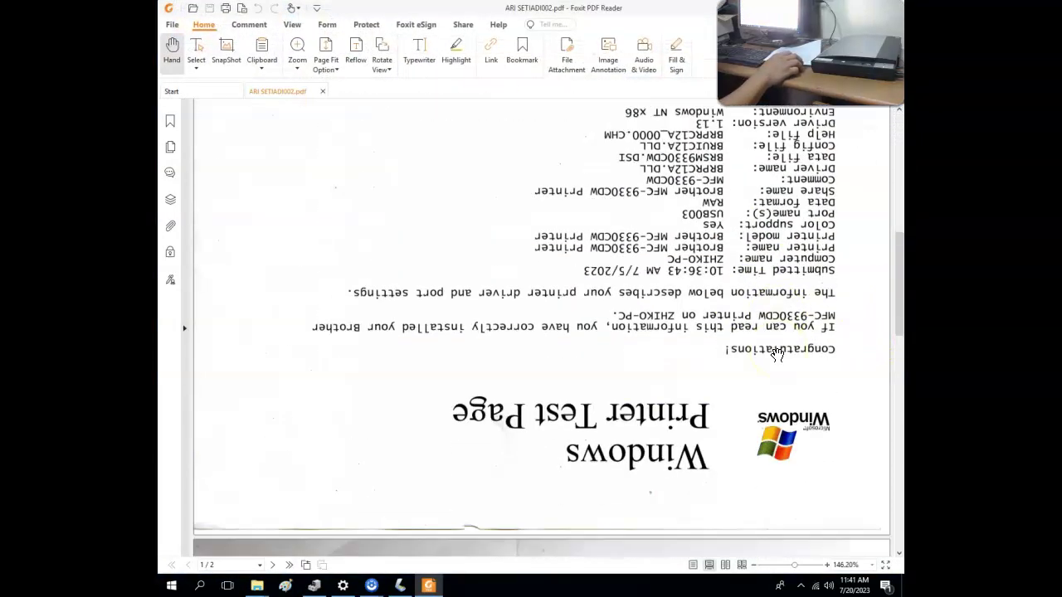
scroll(777, 355, down, 4)
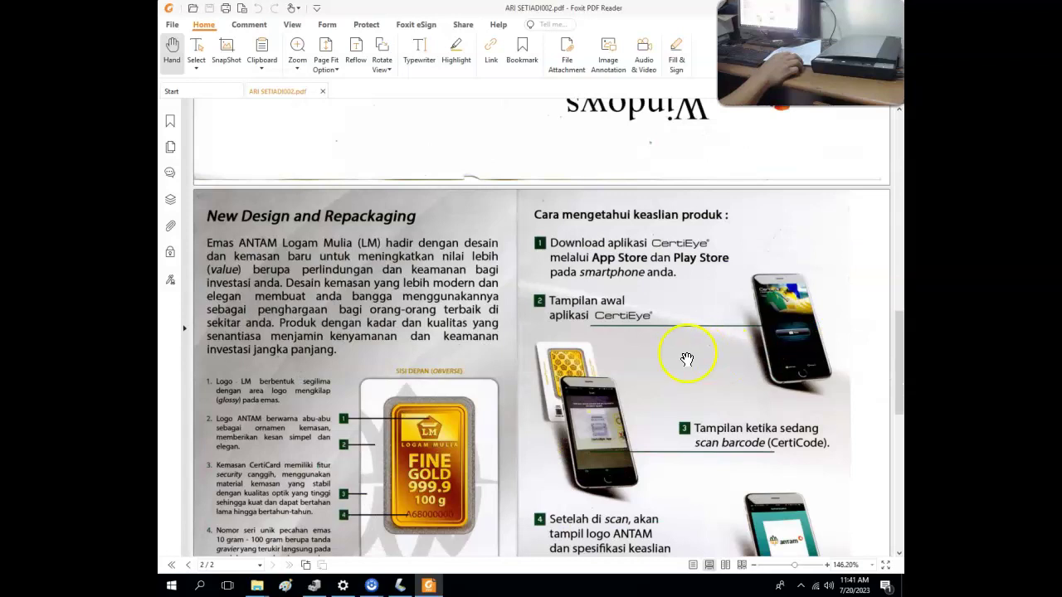
scroll(581, 345, down, 8)
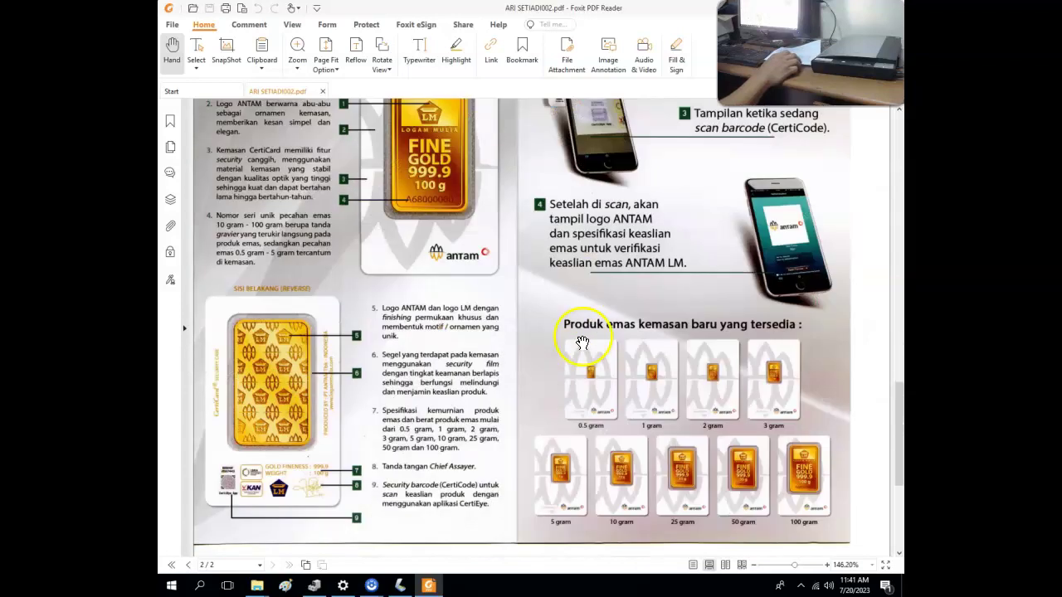
scroll(583, 343, down, 7)
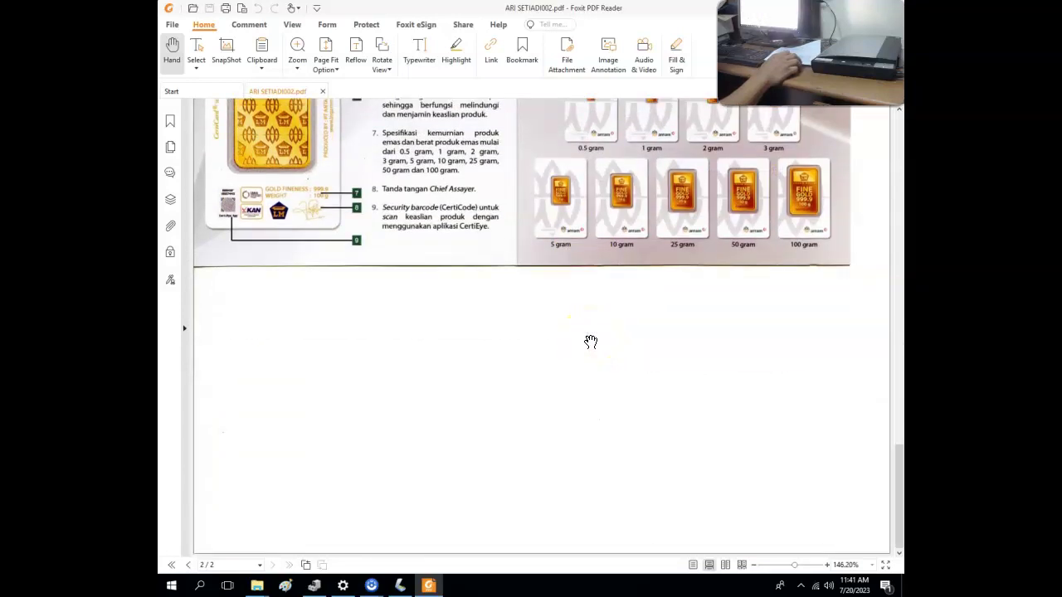
scroll(590, 342, up, 15)
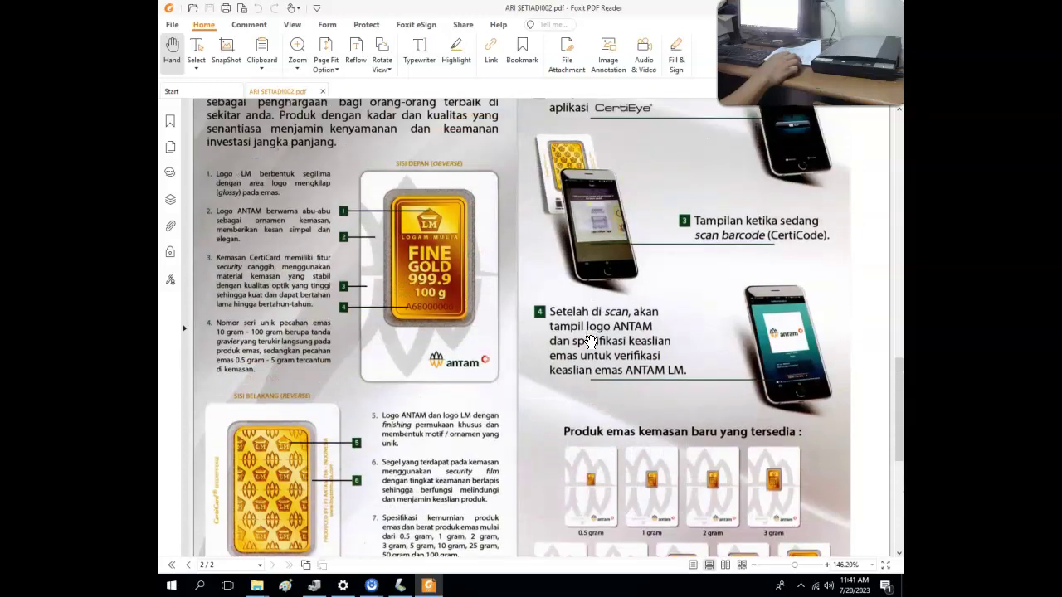
scroll(591, 342, up, 3)
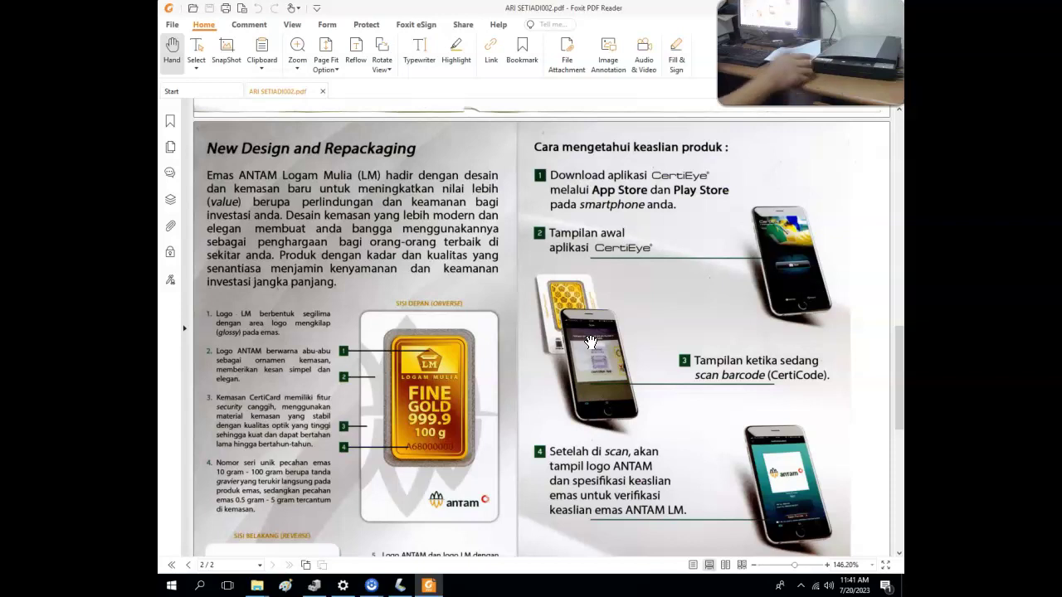
scroll(521, 245, up, 6)
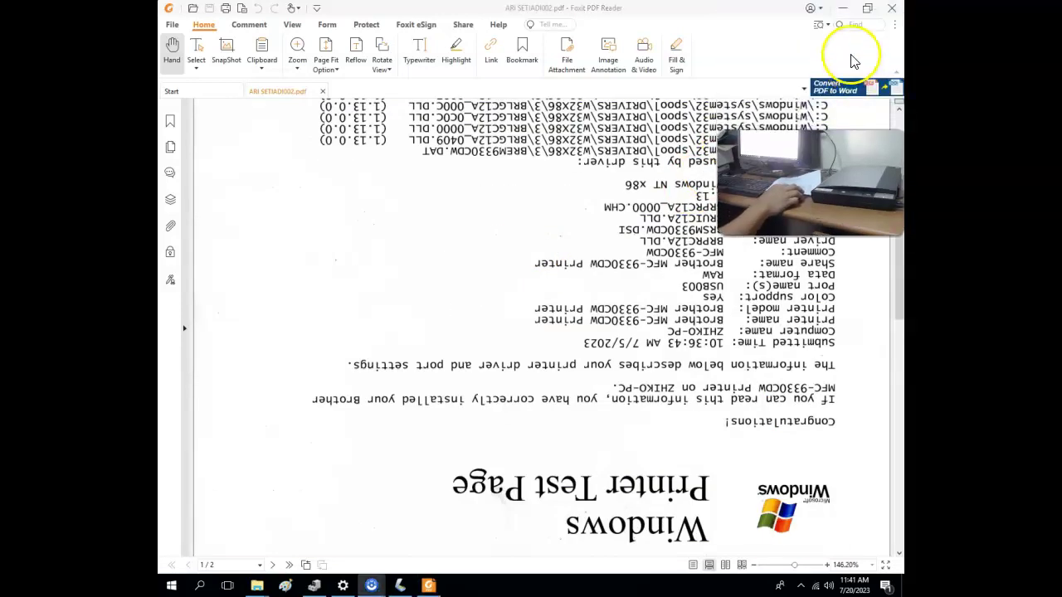
Minimize Foxit and the Desktop folder window to return to EPSON Scan
click(843, 8)
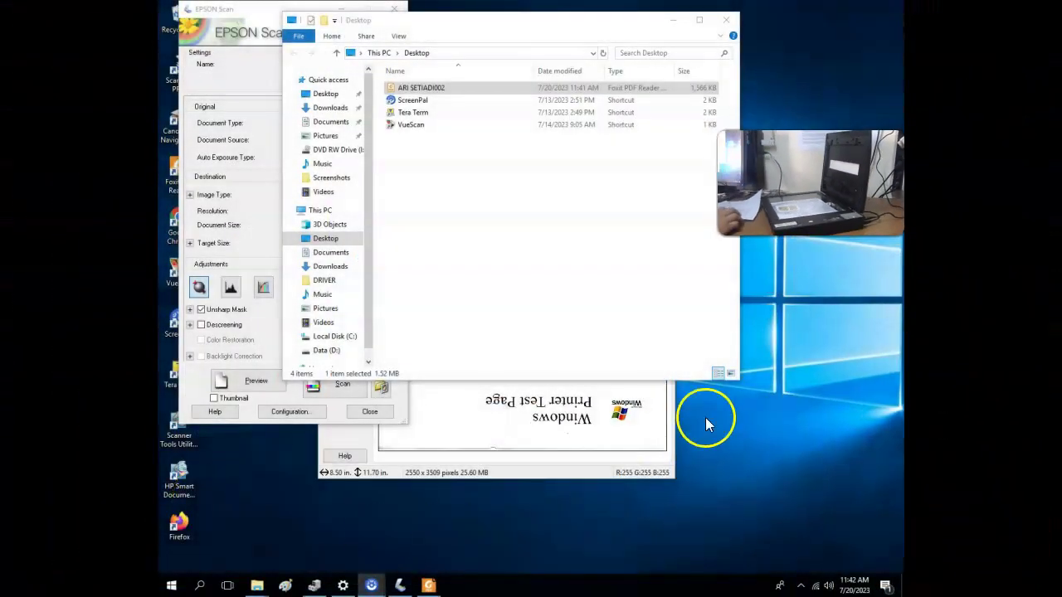
click(677, 27)
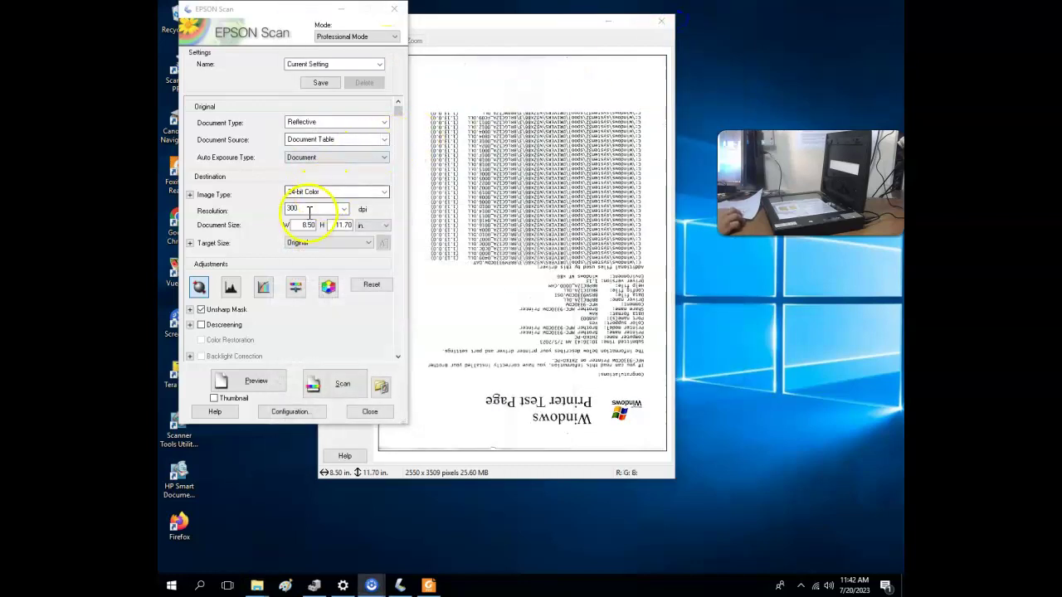
Check the Resolution list, then switch Document Type to Film, accepting the preview erase
click(344, 209)
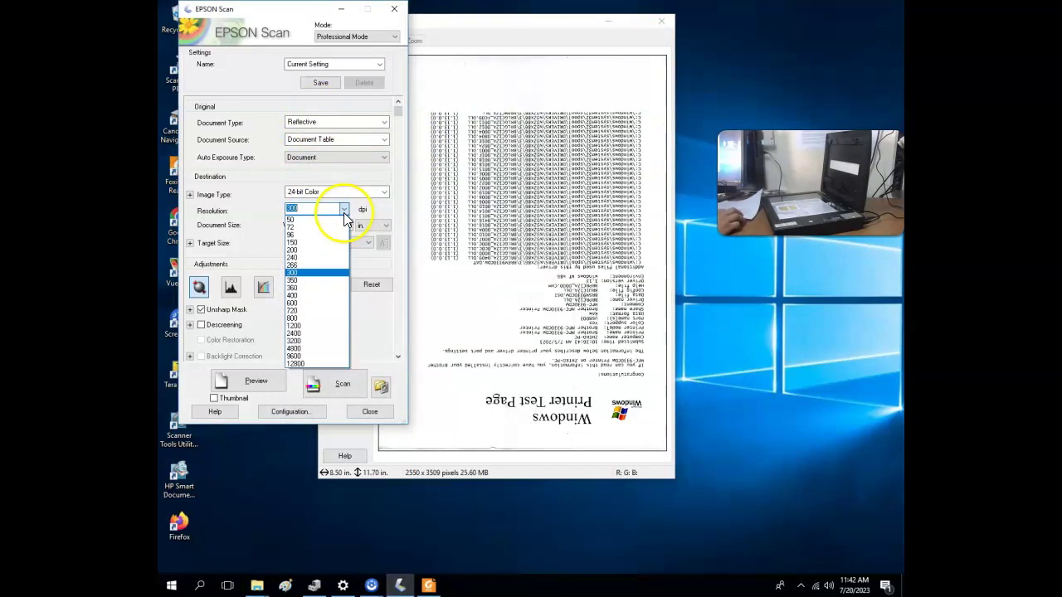
click(313, 367)
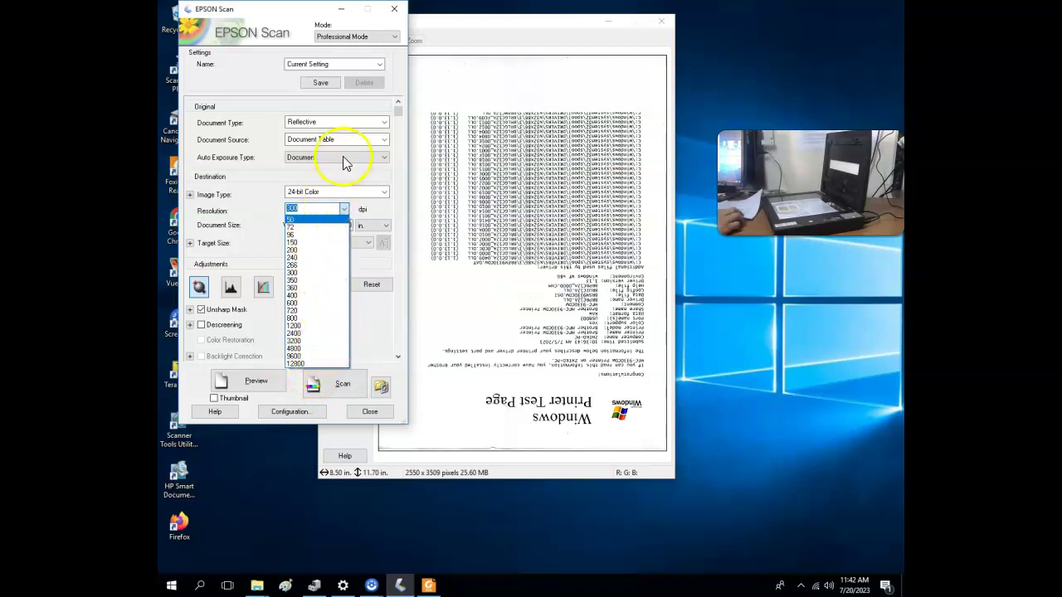
click(383, 125)
click(383, 124)
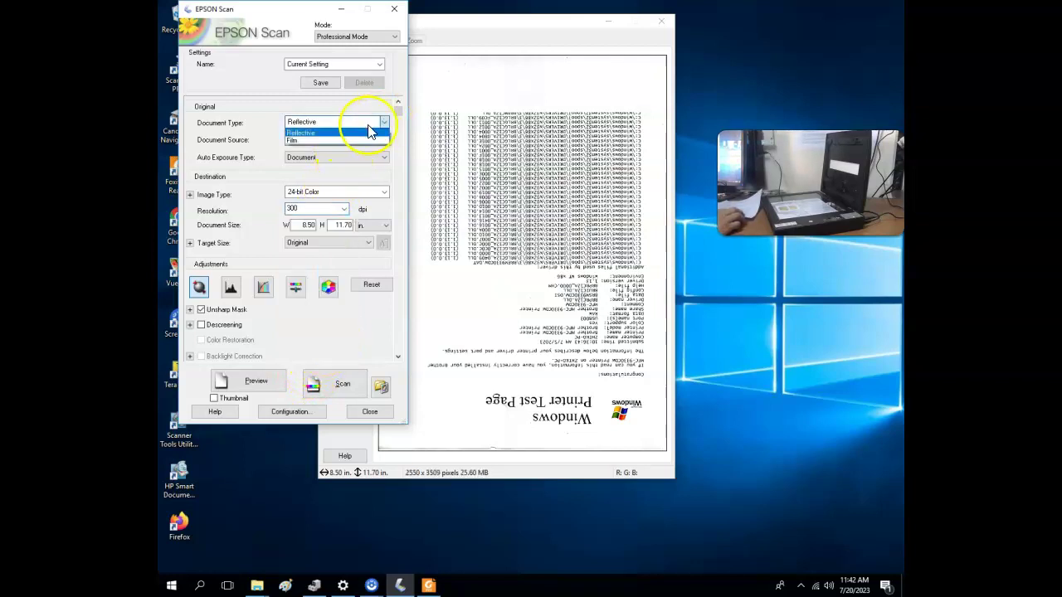
click(353, 140)
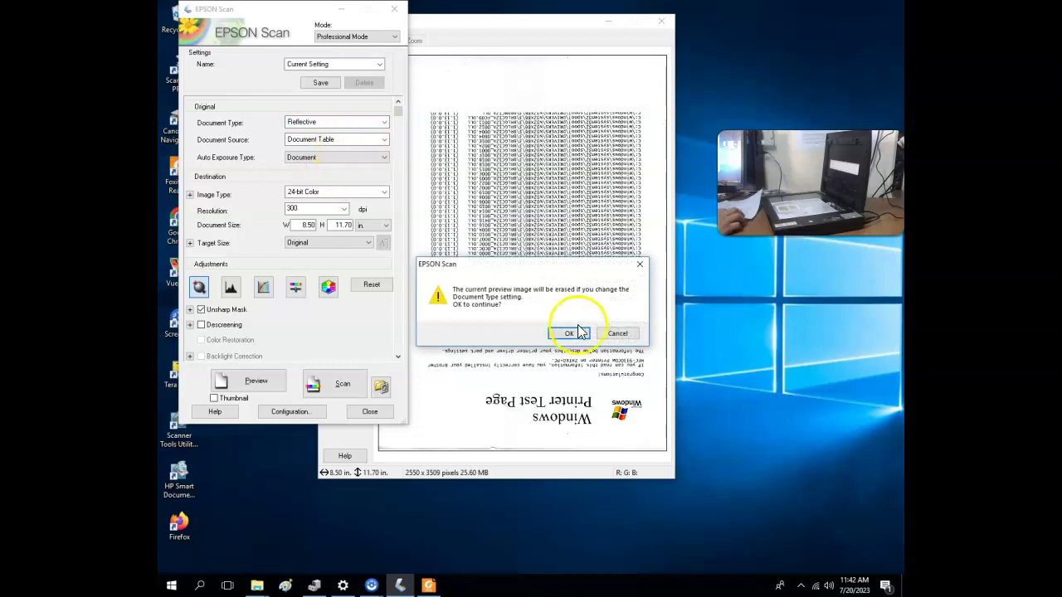
click(576, 334)
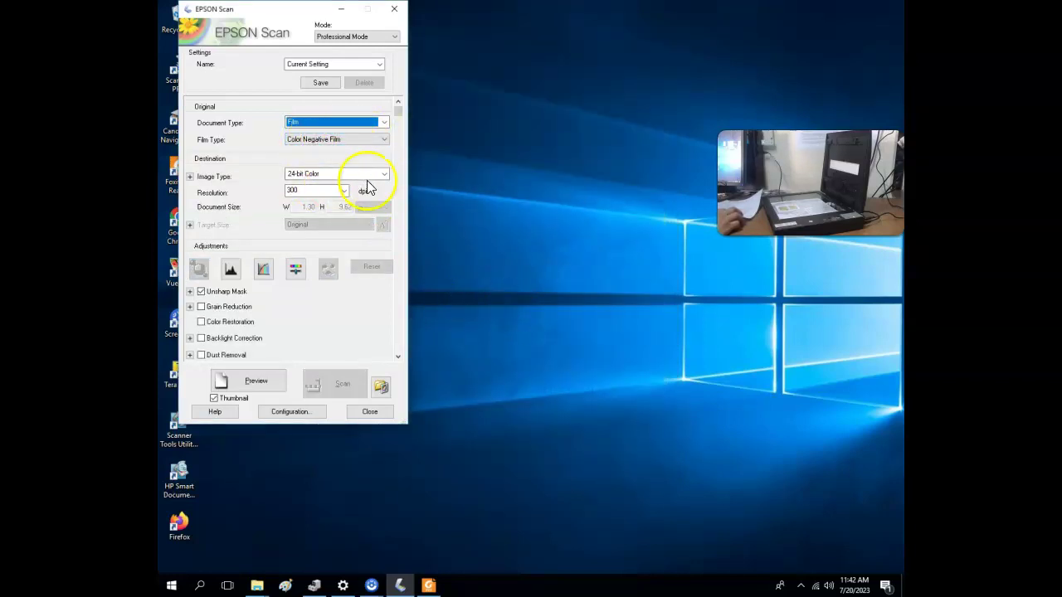
Set the film resolution to 1200 dpi and run a film preview
click(343, 191)
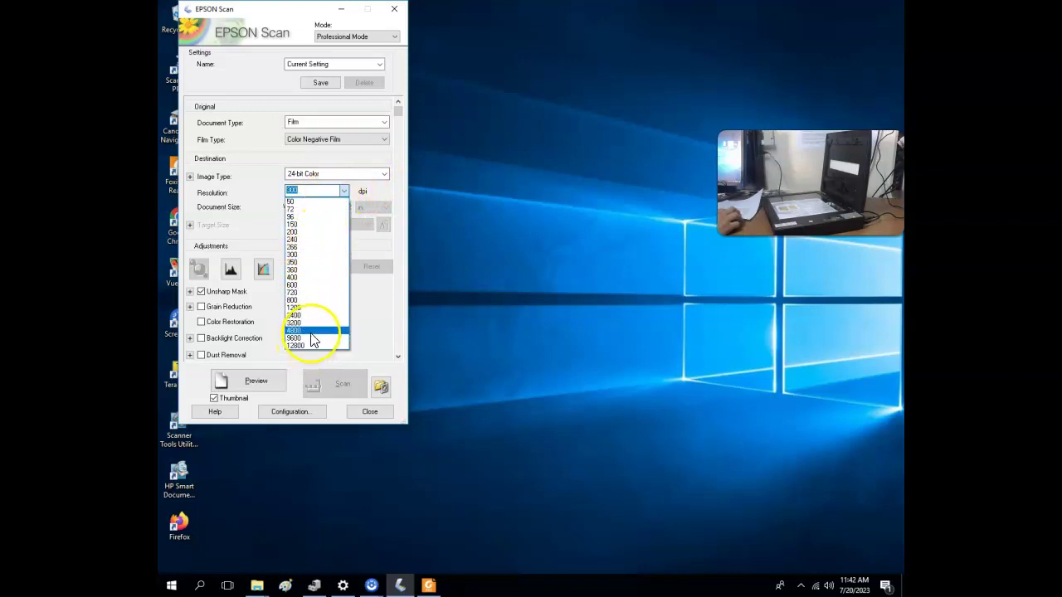
click(316, 307)
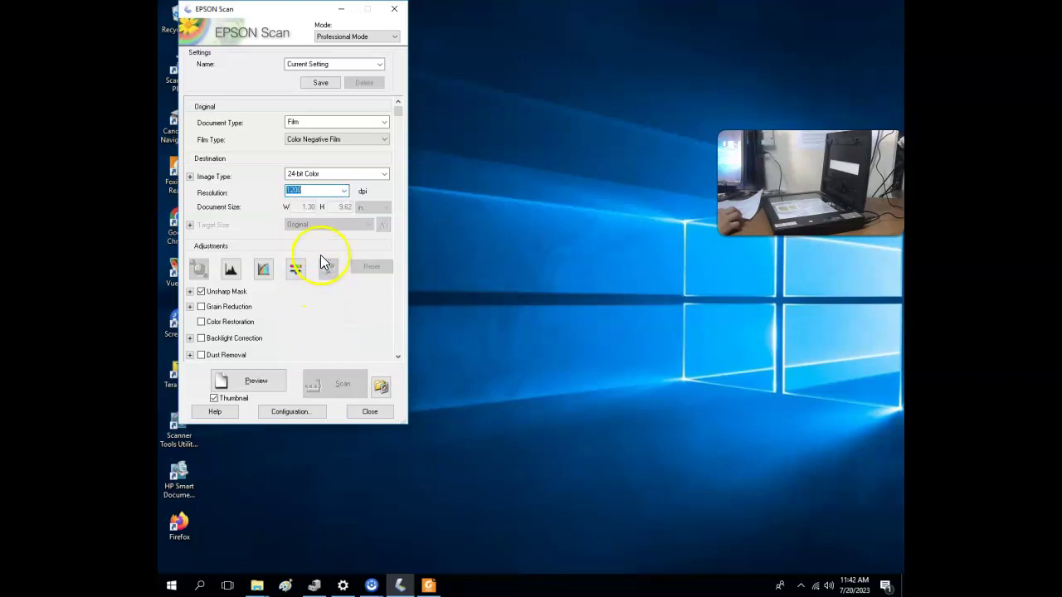
click(343, 192)
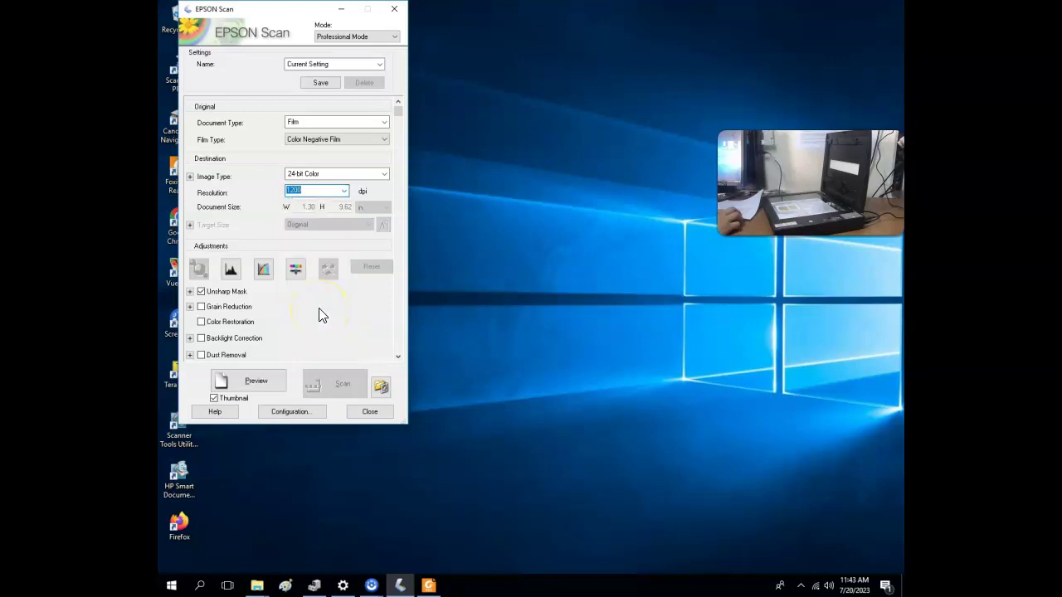
click(272, 379)
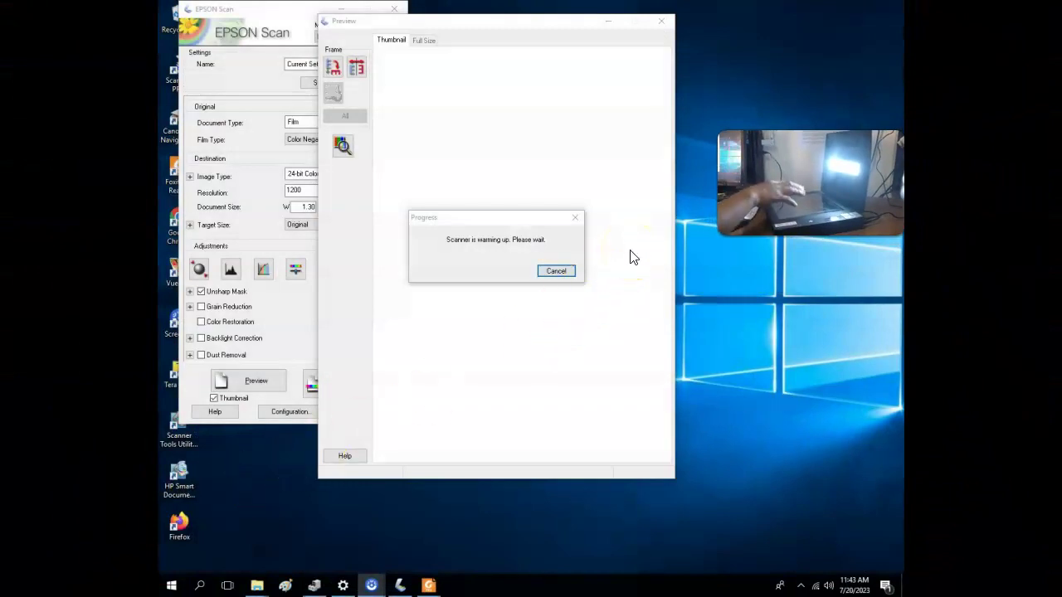
Cancel the film preview warm-up and exit EPSON Scan, keeping the Film, Color Negative, 1200 dpi settings
click(566, 275)
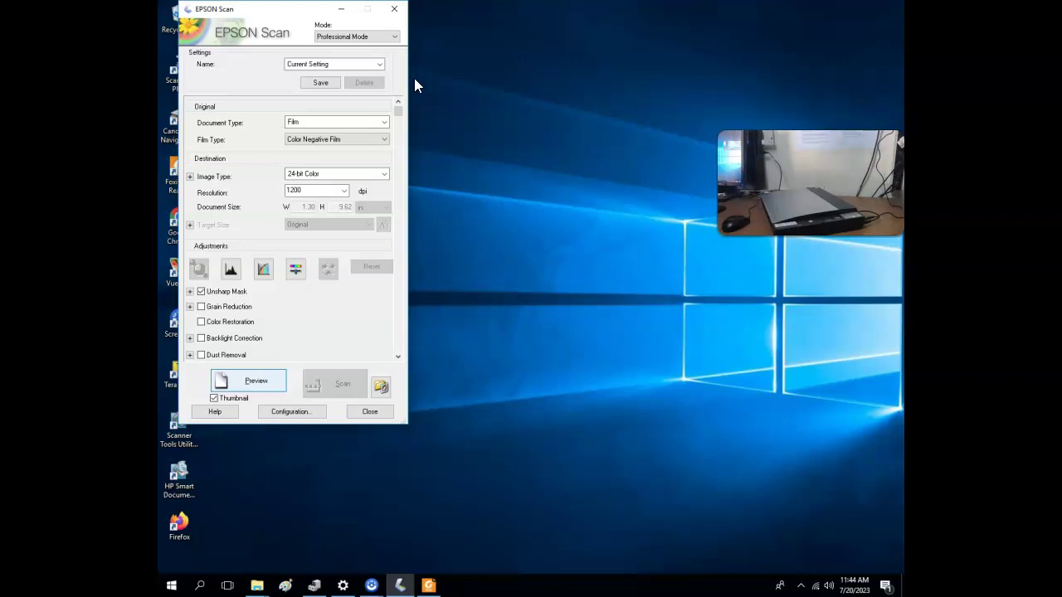
click(441, 97)
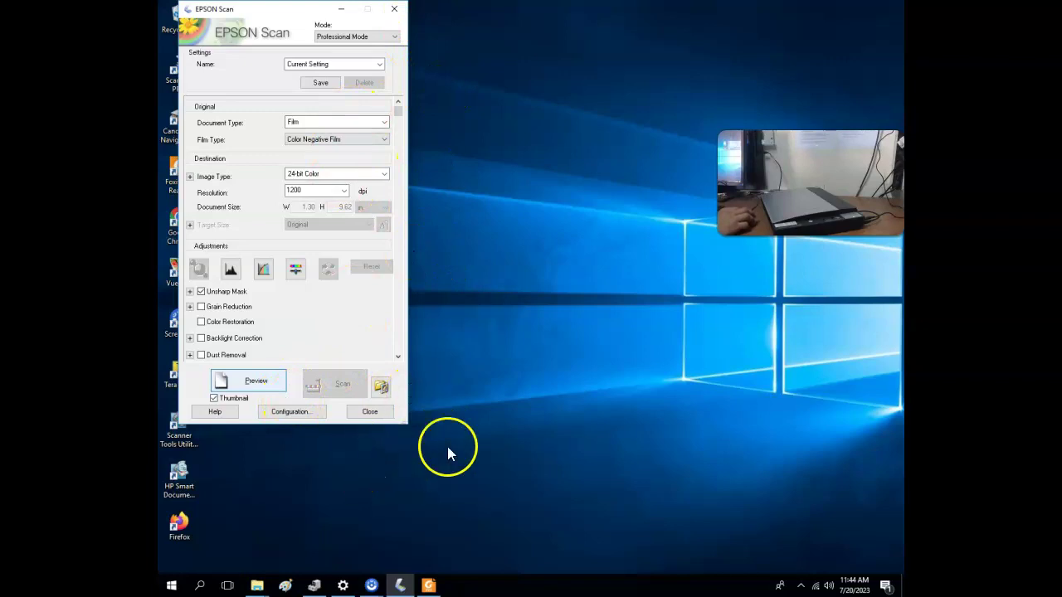
click(367, 411)
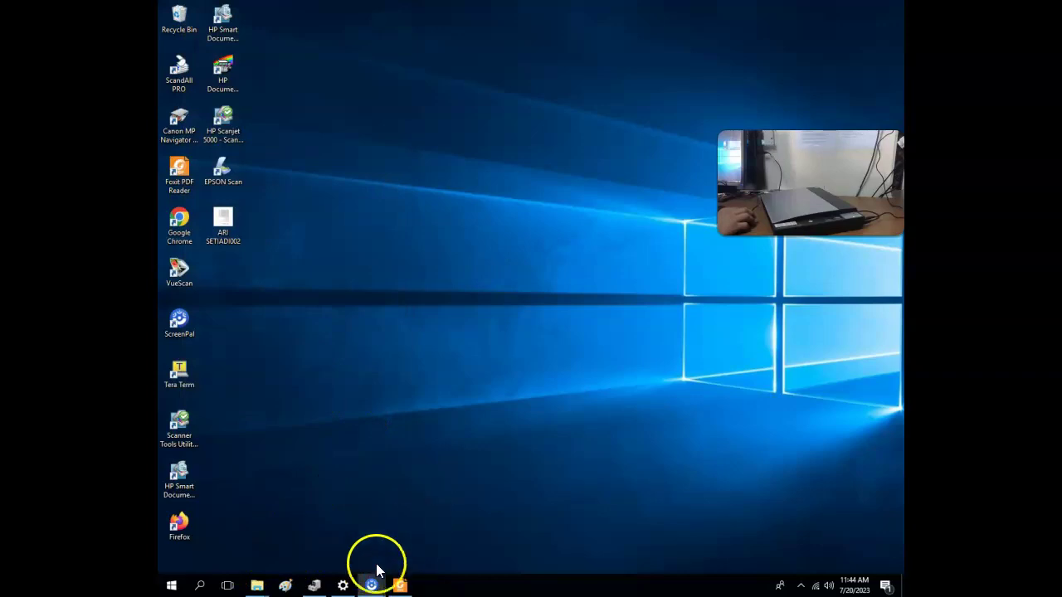
mouse_move(371, 583)
click(420, 544)
click(593, 407)
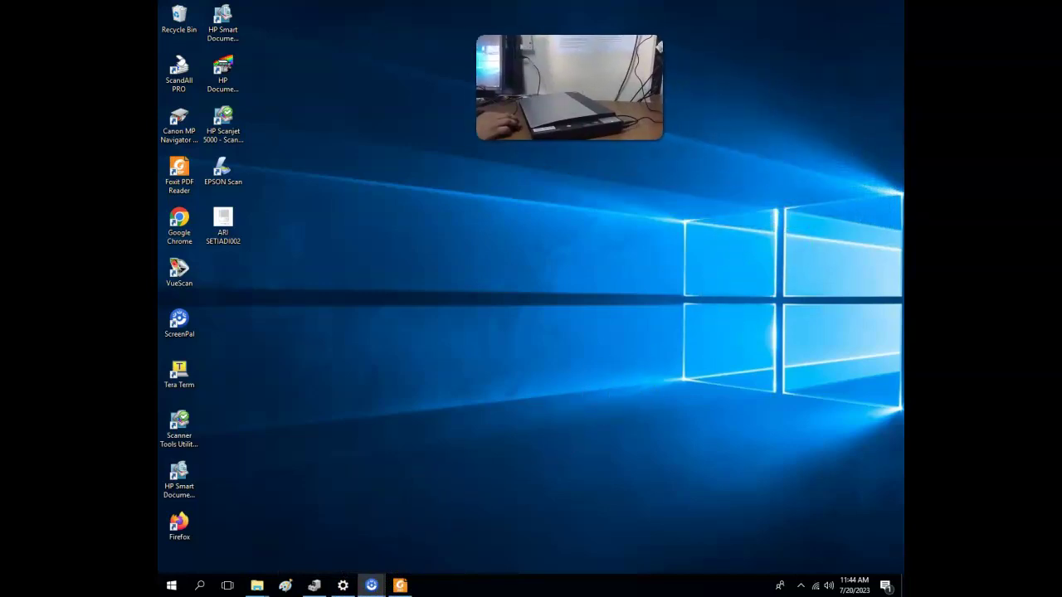